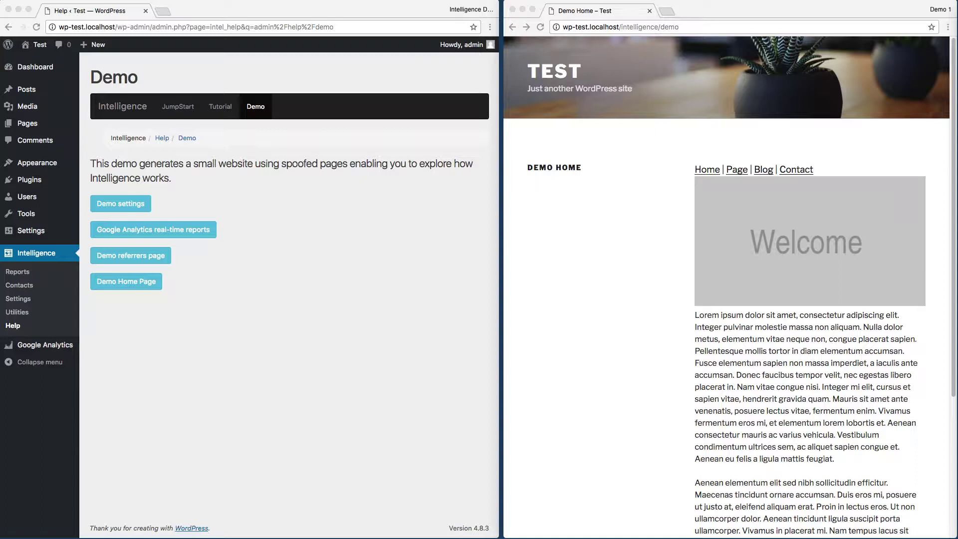
- Open Demo Post E from the blog and follow its Call To Action B banner to Demo Offer B
left_click(619, 421)
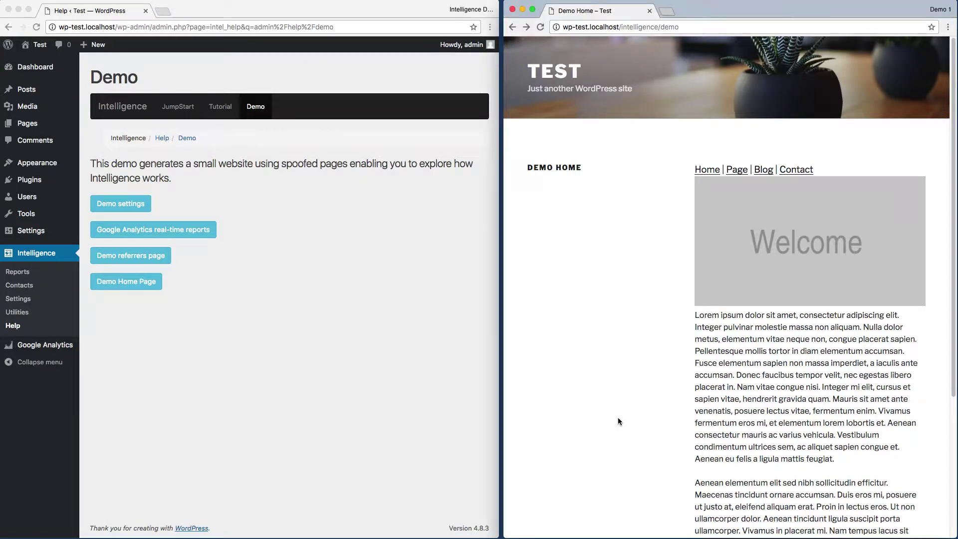
left_click(762, 170)
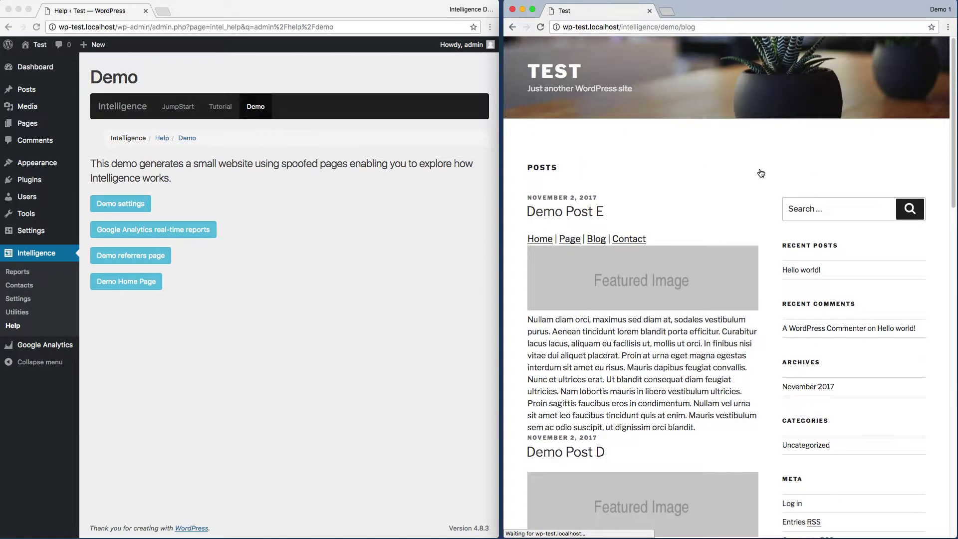
left_click(585, 211)
scroll(875, 326, "down", 15)
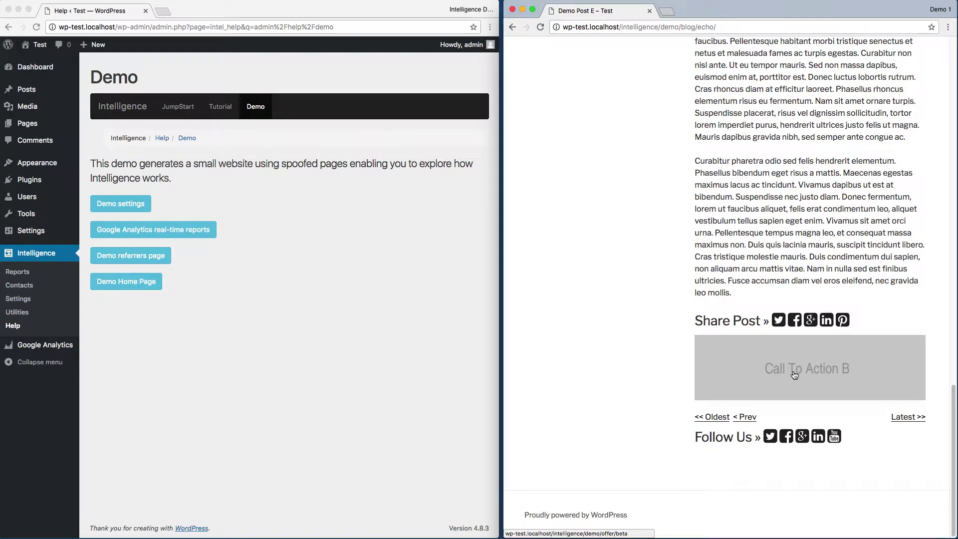
left_click(794, 375)
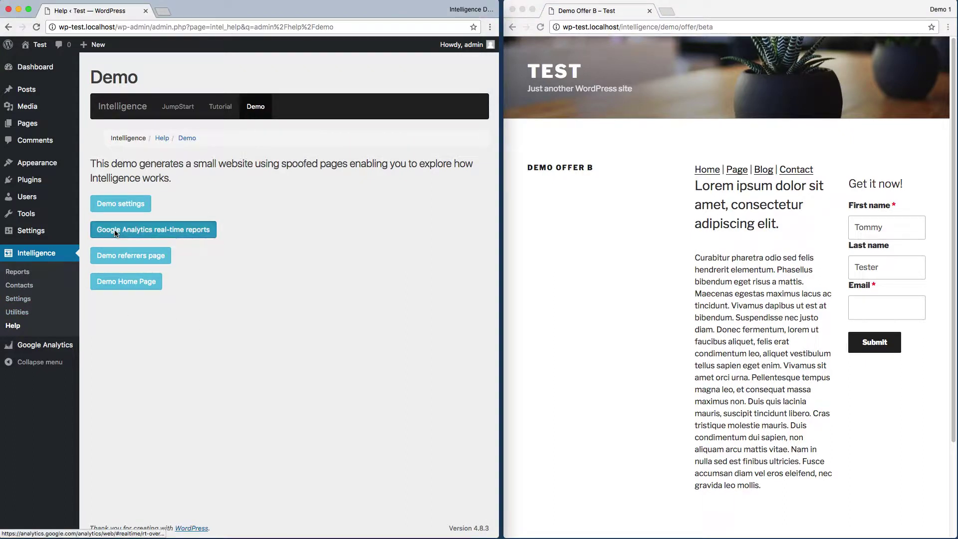
- Start a new custom Analytics goal named 'Educational destination' of Destination type
left_click(149, 230)
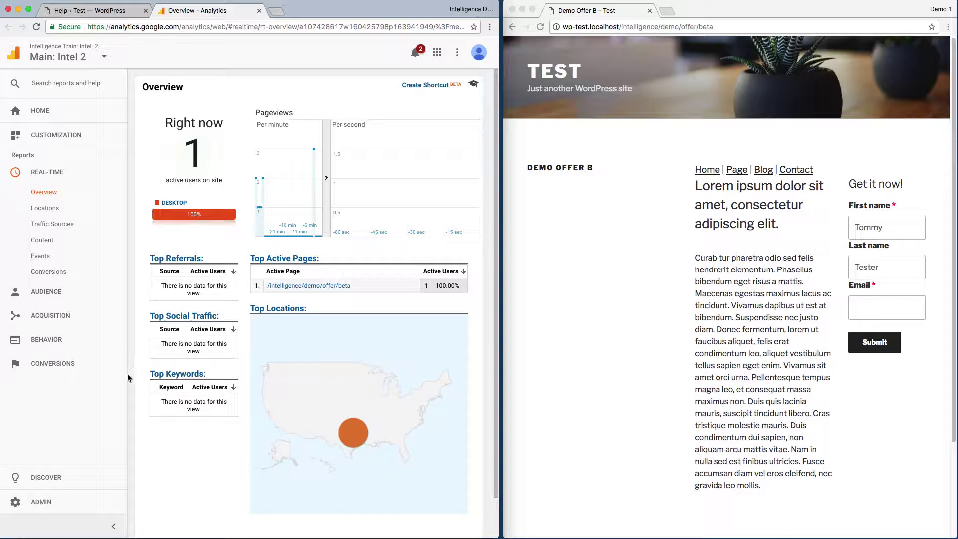
left_click(38, 501)
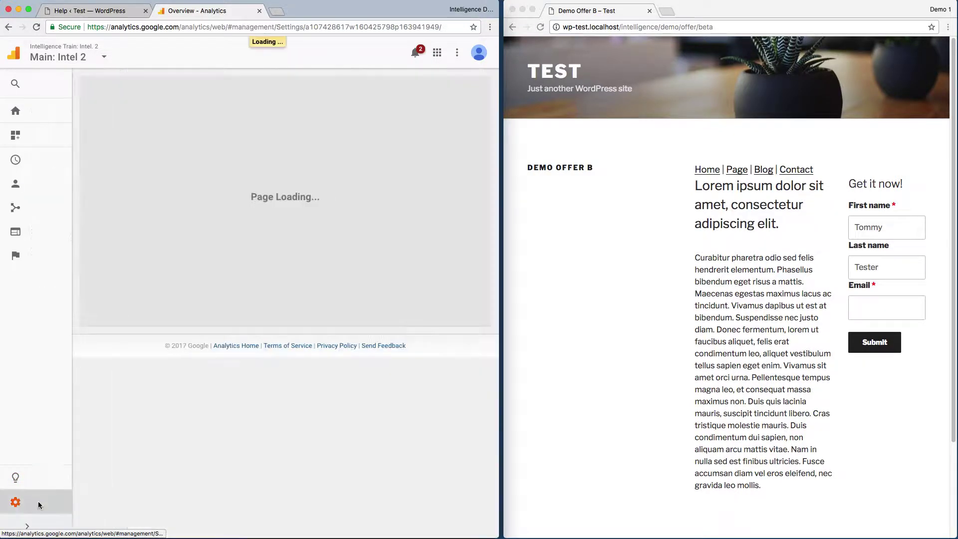
left_click(370, 216)
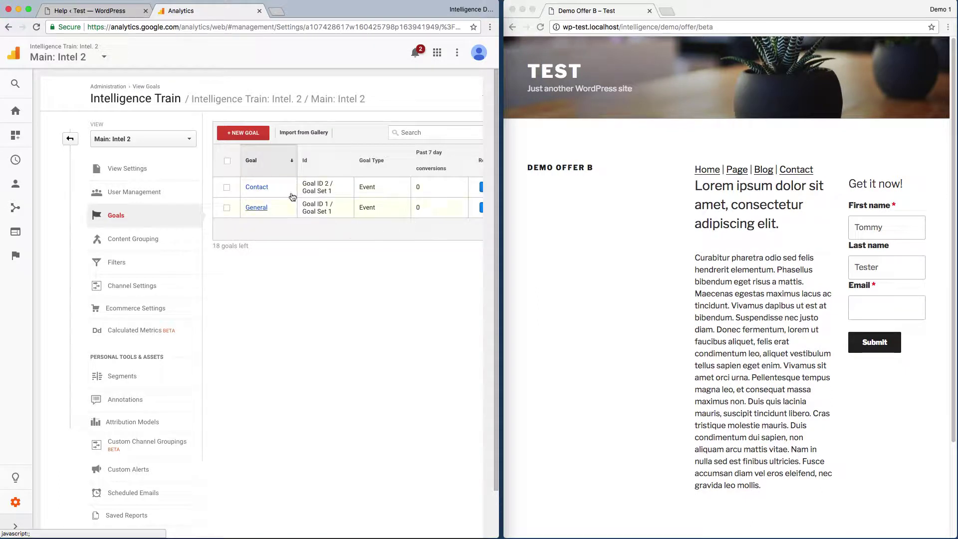
left_click(246, 137)
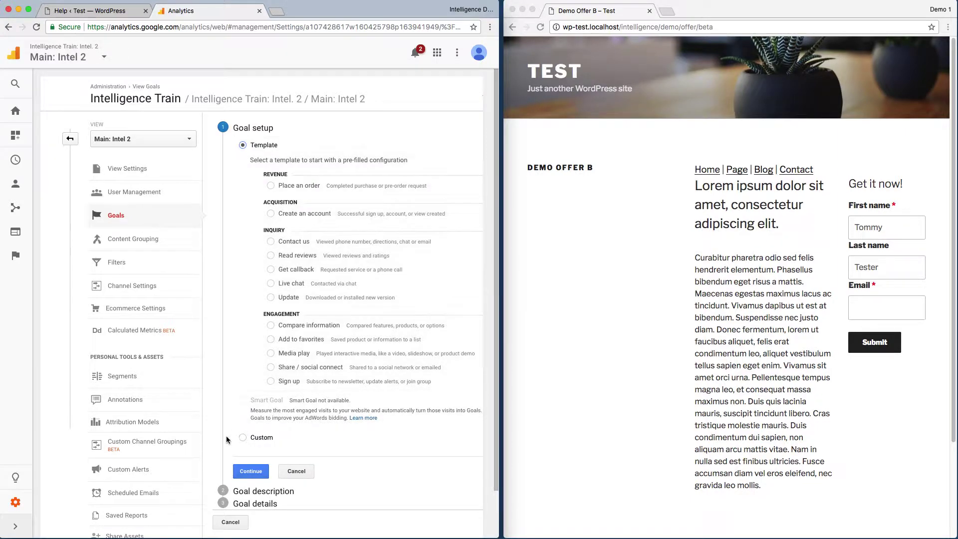
left_click(243, 438)
scroll(244, 440, "down", 2)
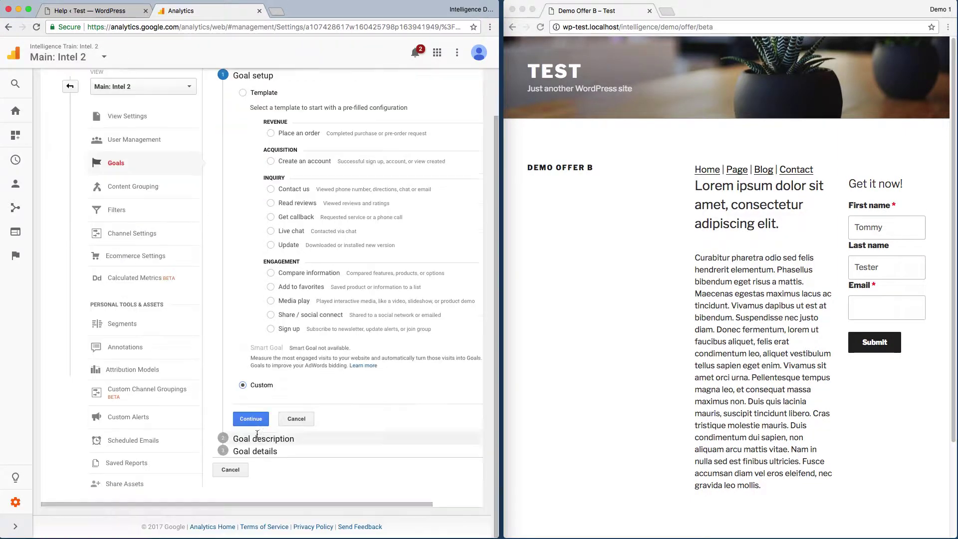
left_click(247, 423)
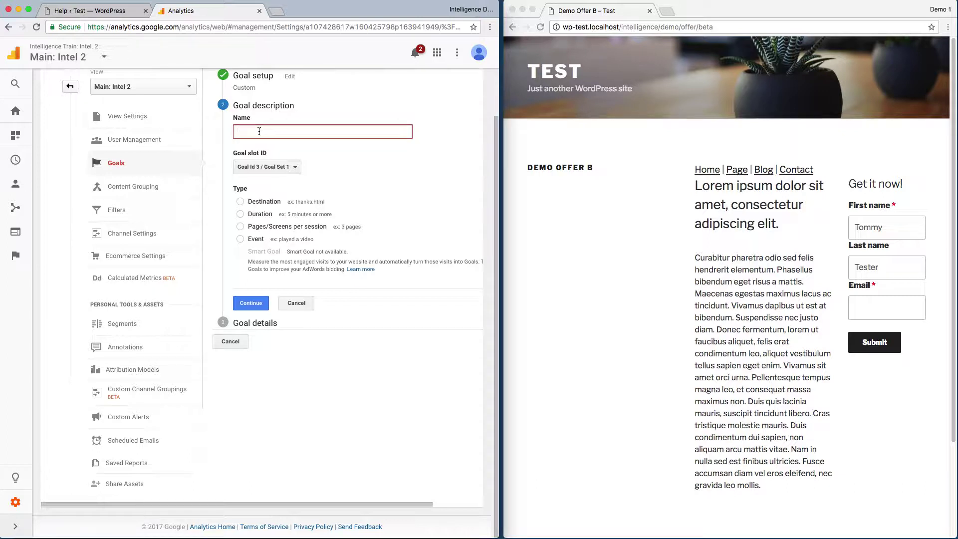
type("Educational ")
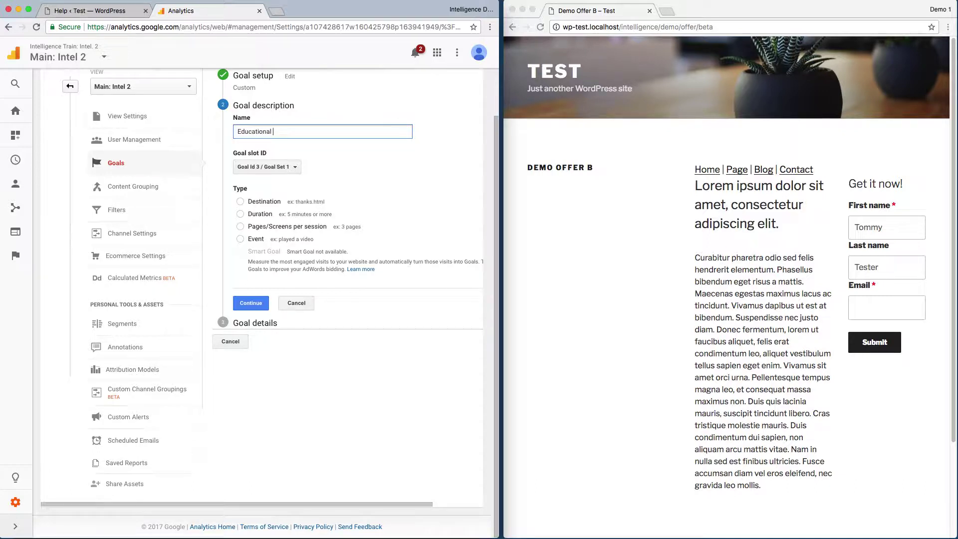
type("destination")
left_click(240, 201)
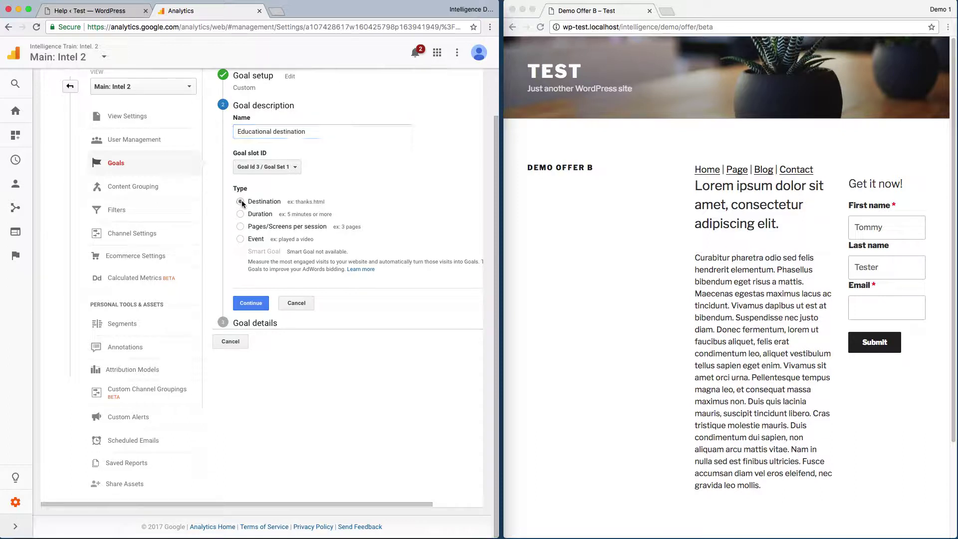
left_click(252, 299)
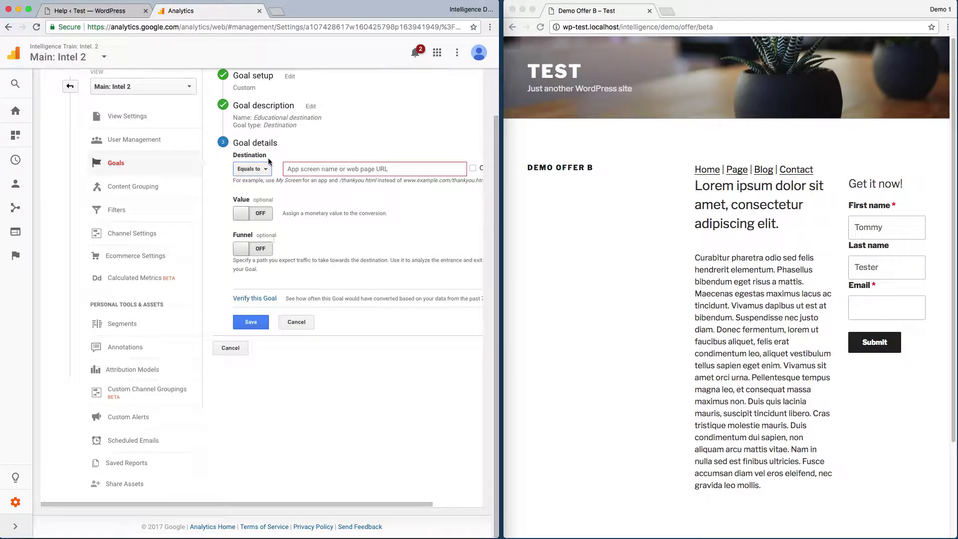
- Match destinations beginning with /intelligence/demo/download/, set a 101 value, and save the goal
left_click(266, 170)
left_click(262, 203)
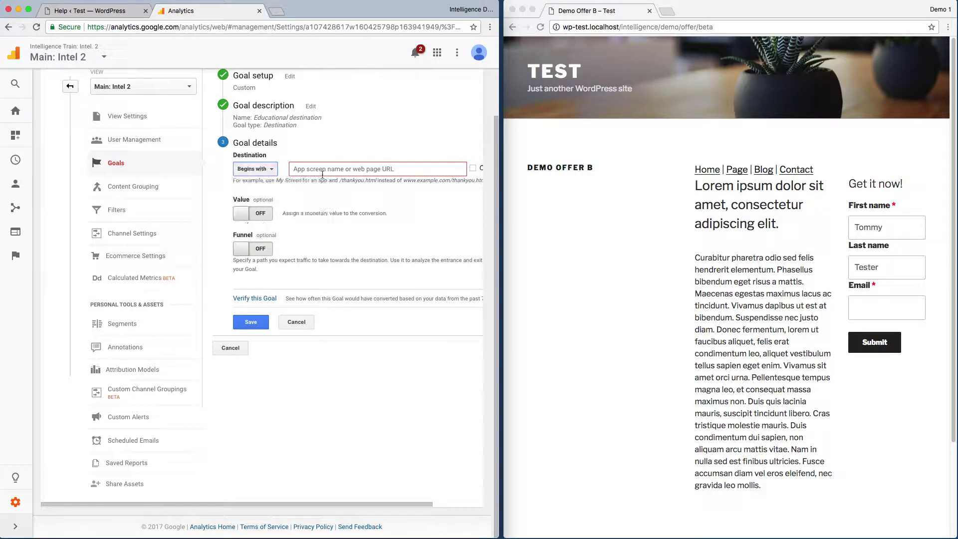
left_click(359, 166)
type("/")
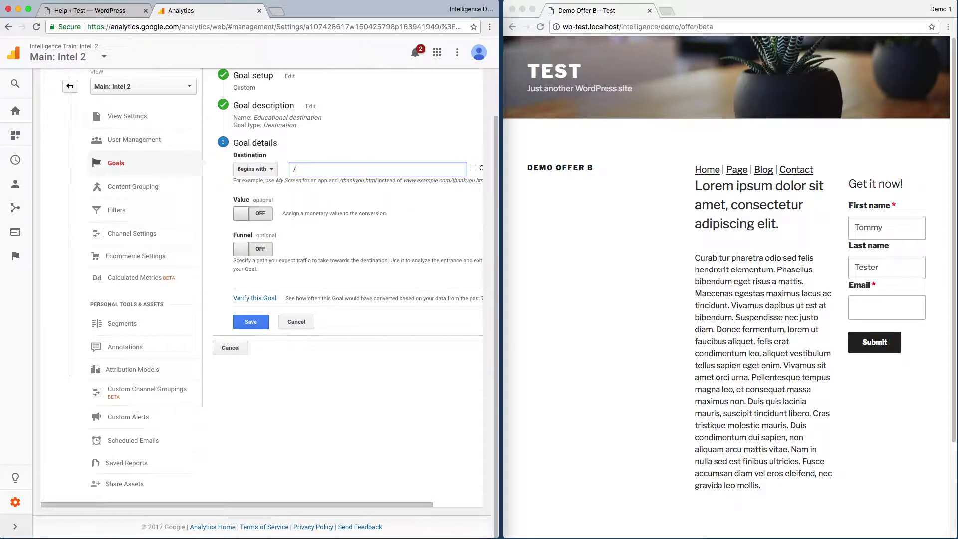
type("intelligence/demo/deownload/")
left_click(255, 214)
left_click(293, 213)
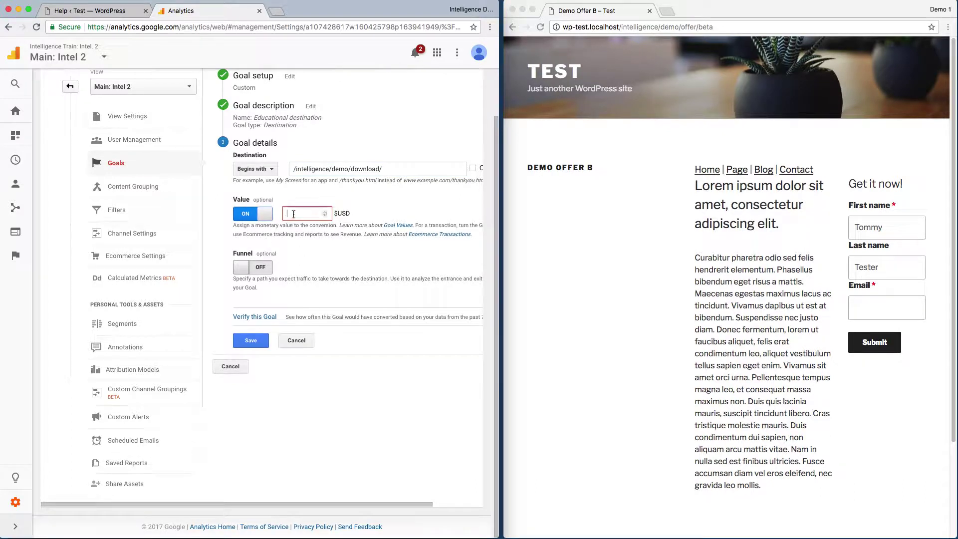
type("101")
left_click(251, 341)
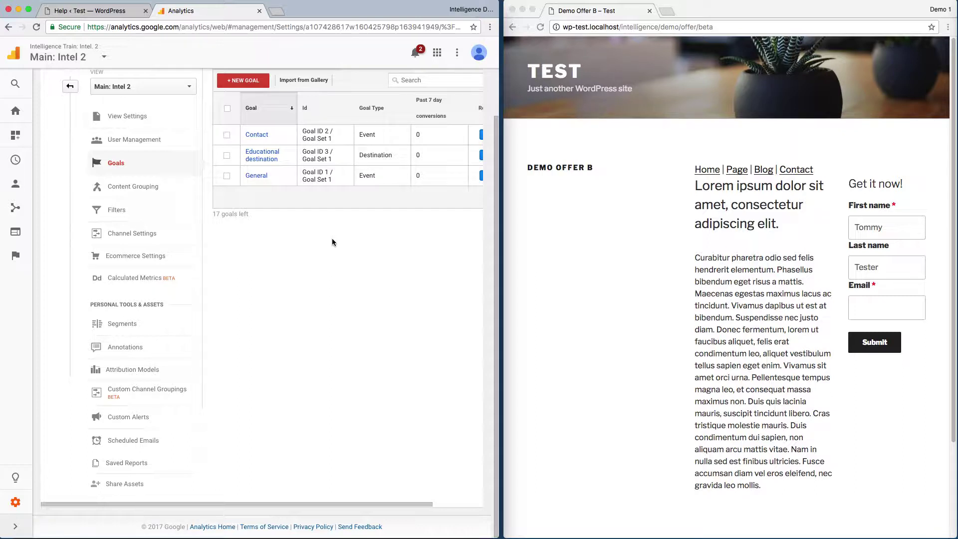
- Refresh the Intelligence goals data from Google Analytics so Educational destination appears
left_click(68, 12)
left_click(19, 299)
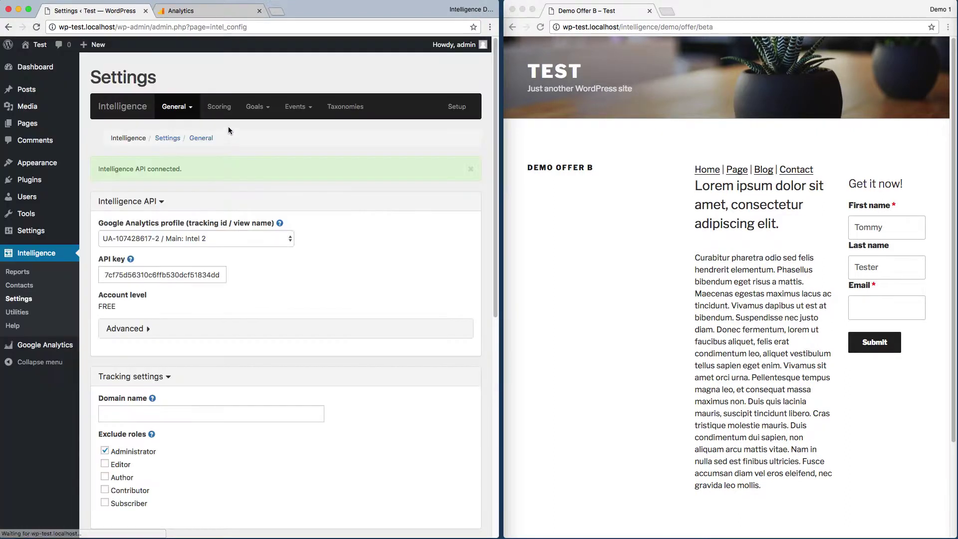
left_click(254, 107)
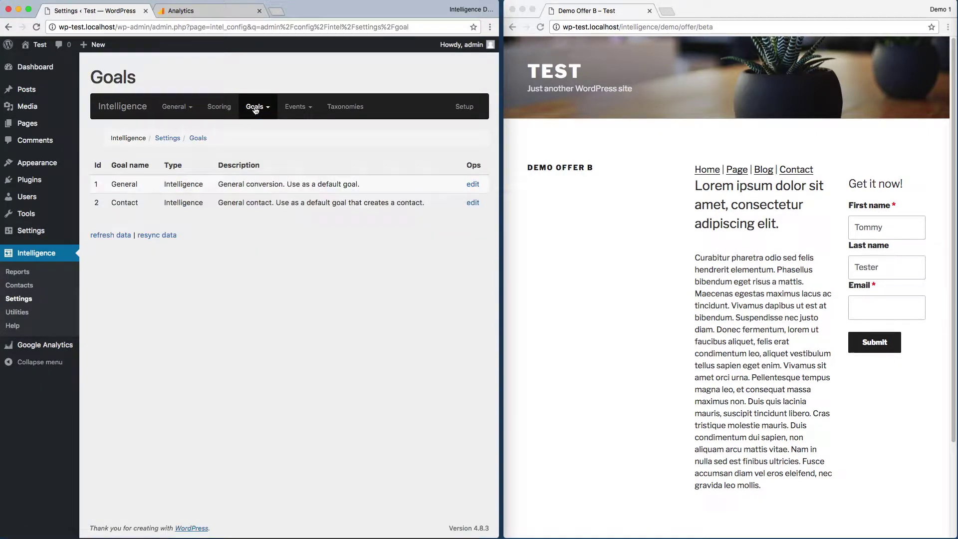
left_click(120, 238)
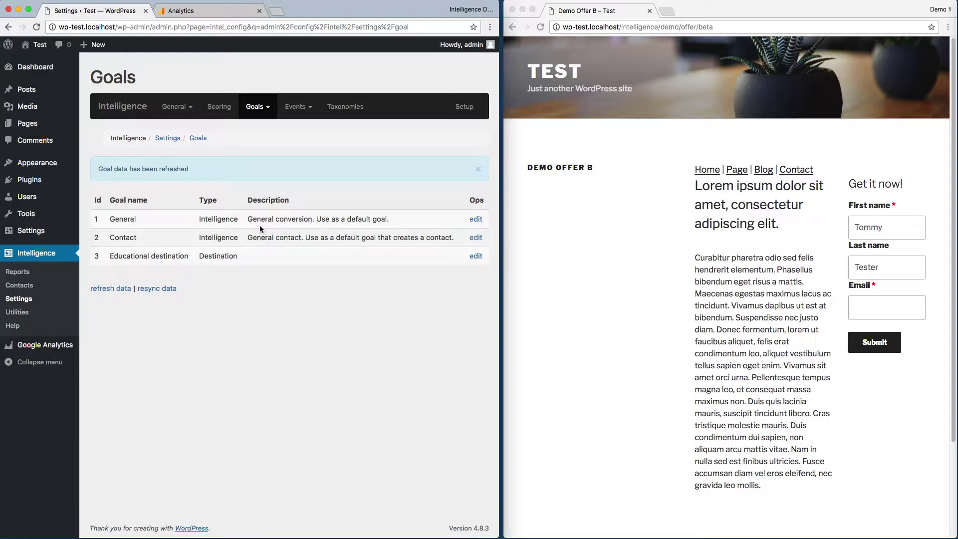
- Add an Intelligence goal titled 'Educational registration' with a value of 100
left_click(266, 119)
left_click(259, 129)
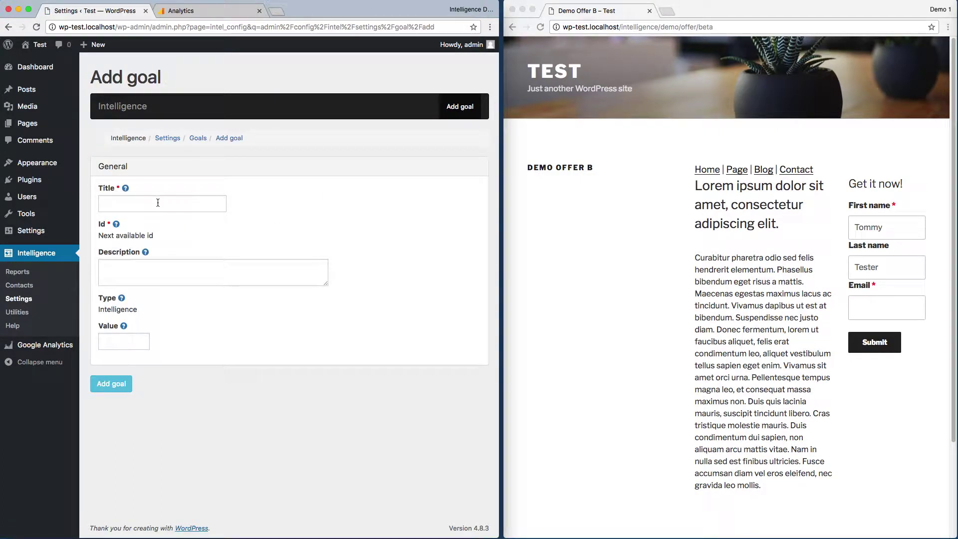
left_click(157, 201)
type("Educational registration")
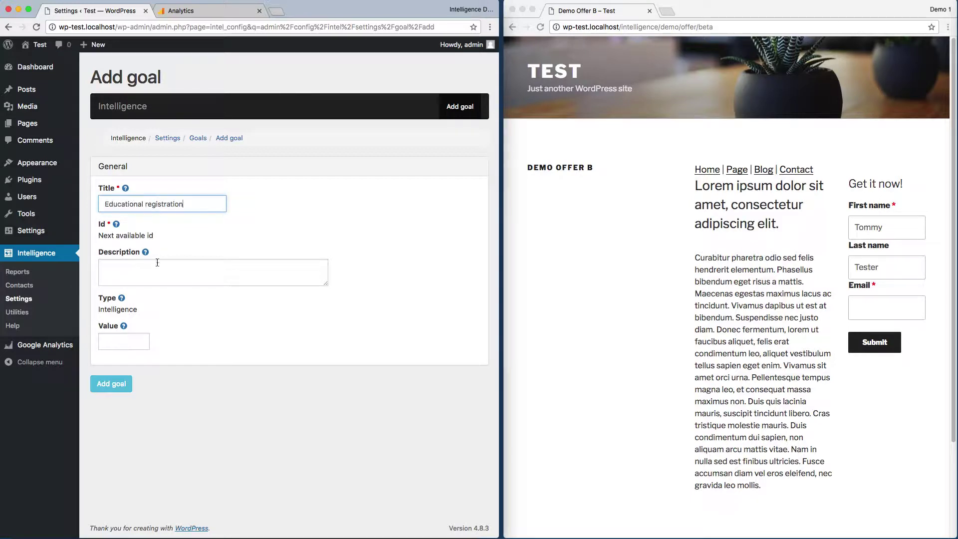
left_click(116, 340)
type("1")
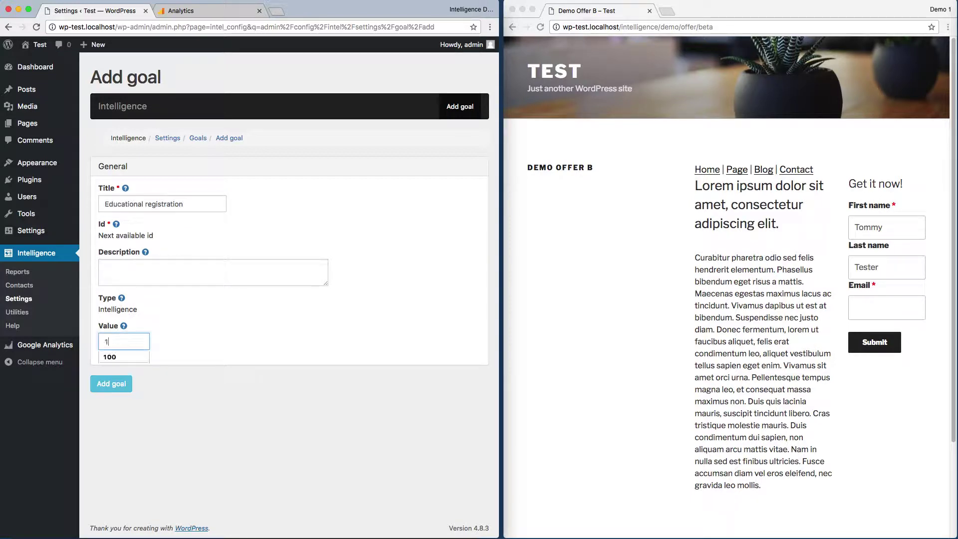
type("00")
left_click(115, 380)
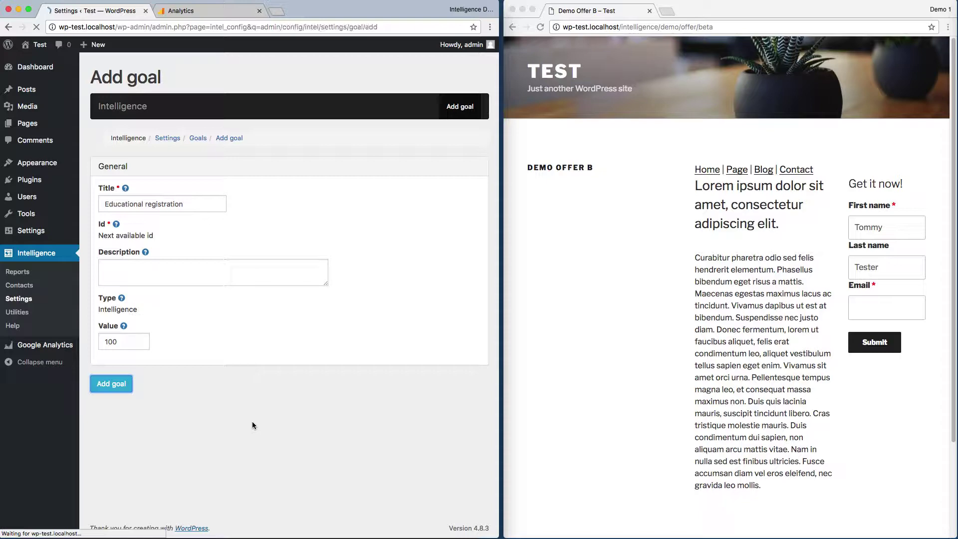
- Reload the Analytics goals list to see Educational registration as event Goal ID 4, then return to WordPress
left_click(207, 12)
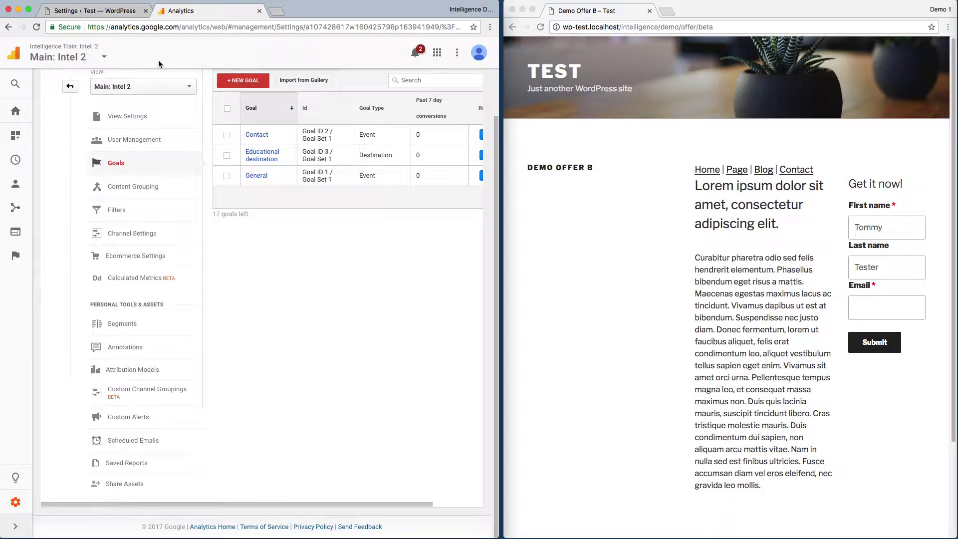
left_click(37, 27)
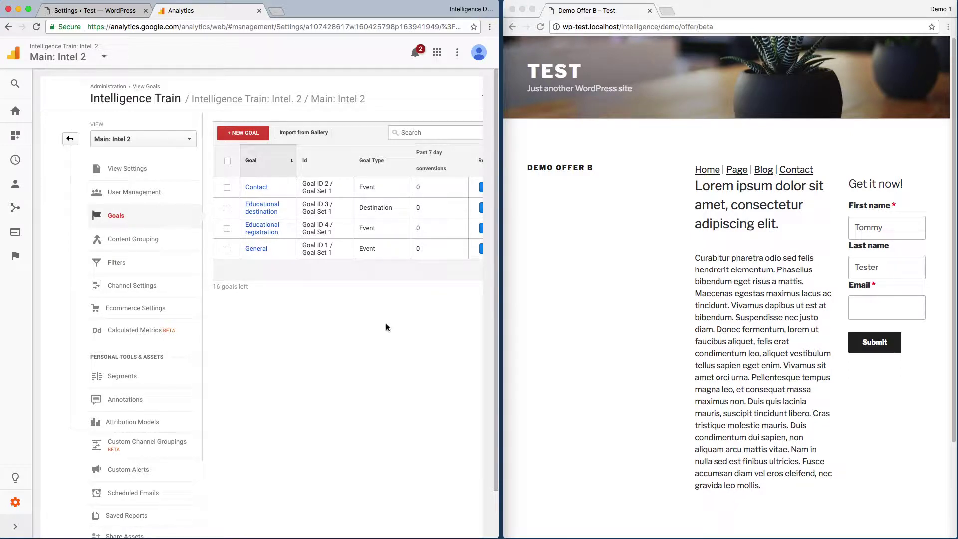
left_click(99, 11)
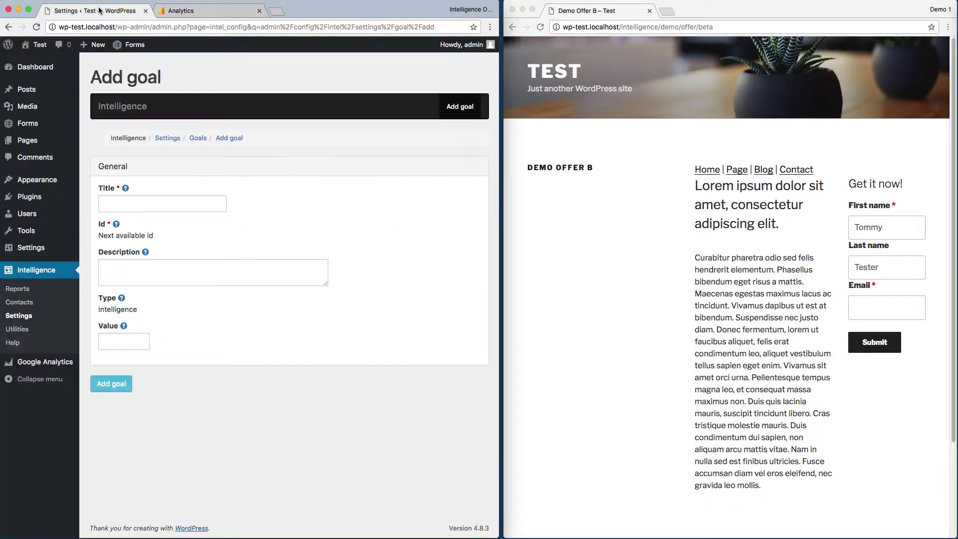
- Set the eBook offer form's Intelligence tracking event/goal to 'Goal: Educational registration'
left_click(34, 128)
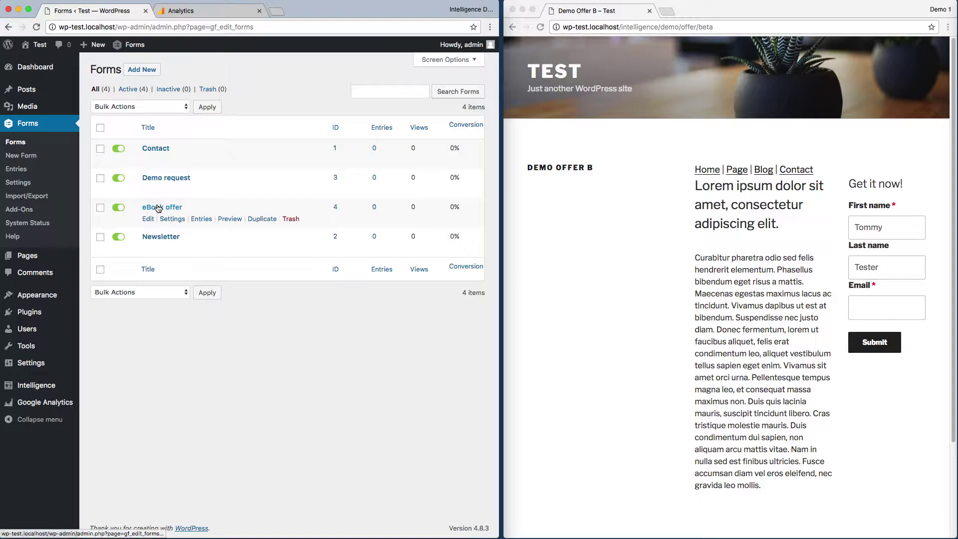
left_click(159, 207)
mouse_move(159, 100)
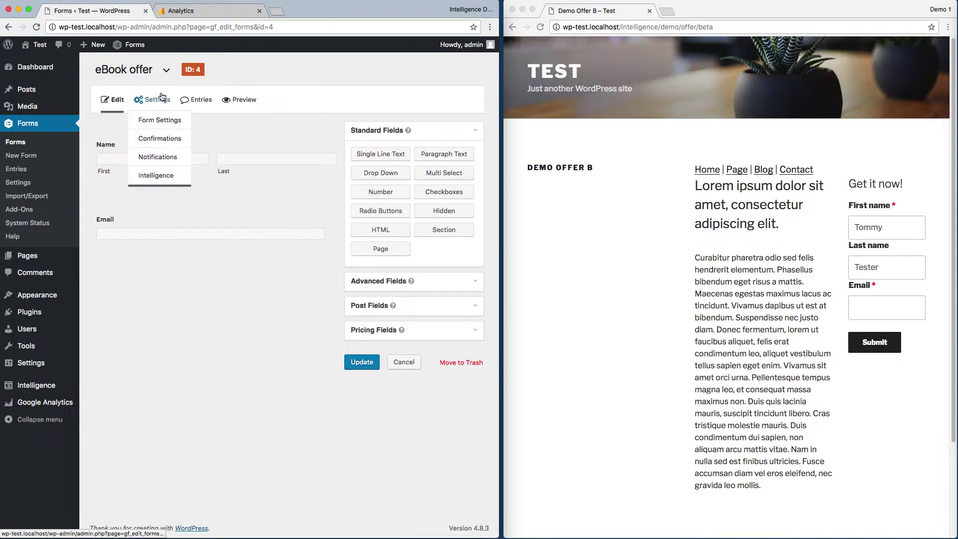
left_click(160, 176)
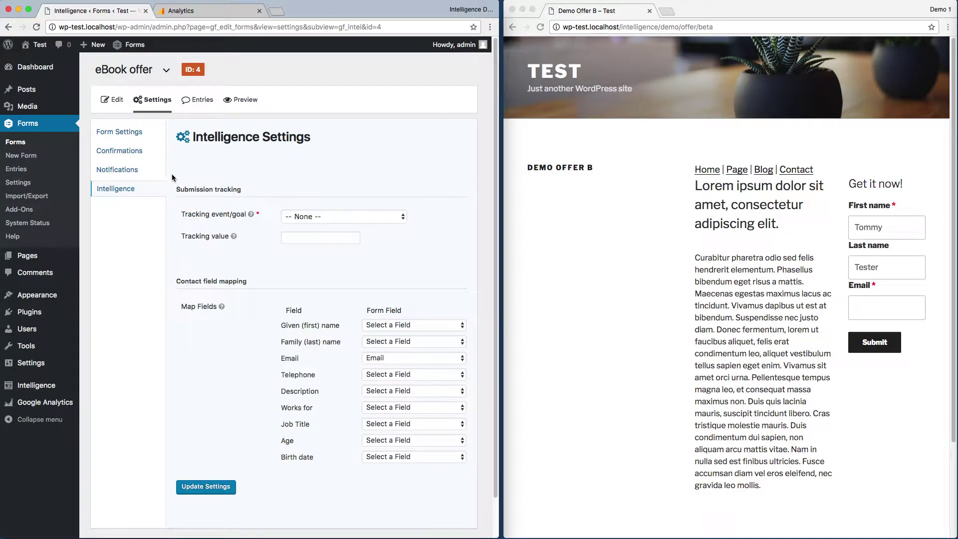
left_click(349, 216)
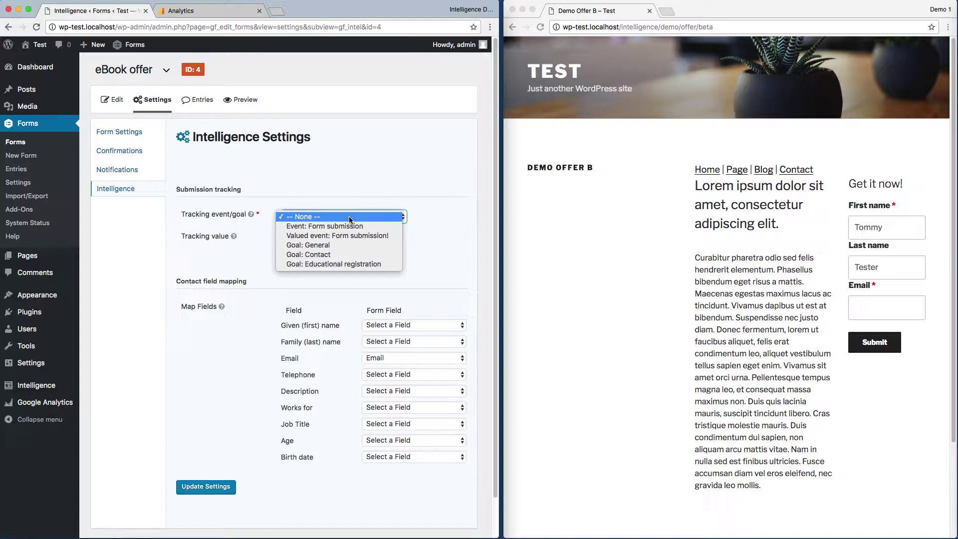
left_click(358, 265)
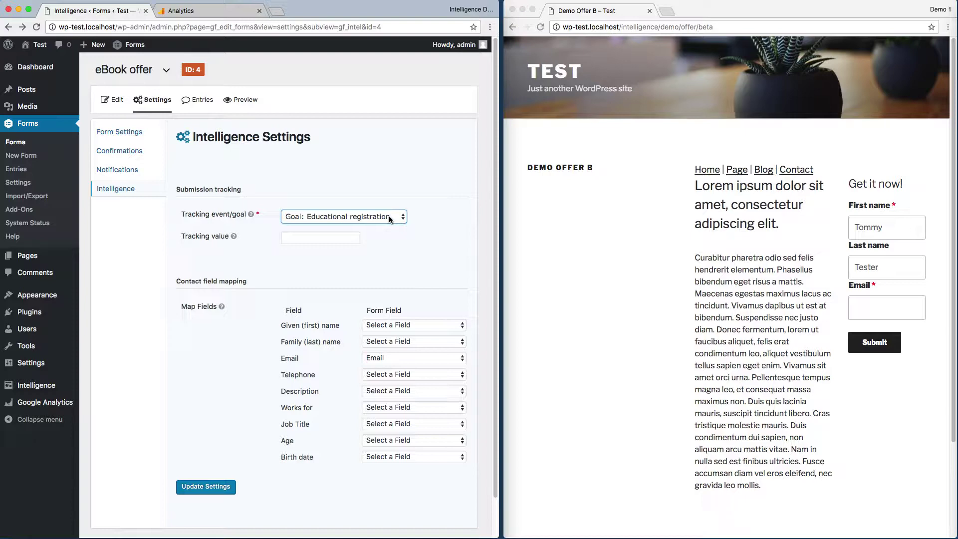
- Set the demo Offer form's tracking event to 'Goal: Educational registration' and save the demo settings
mouse_move(85, 385)
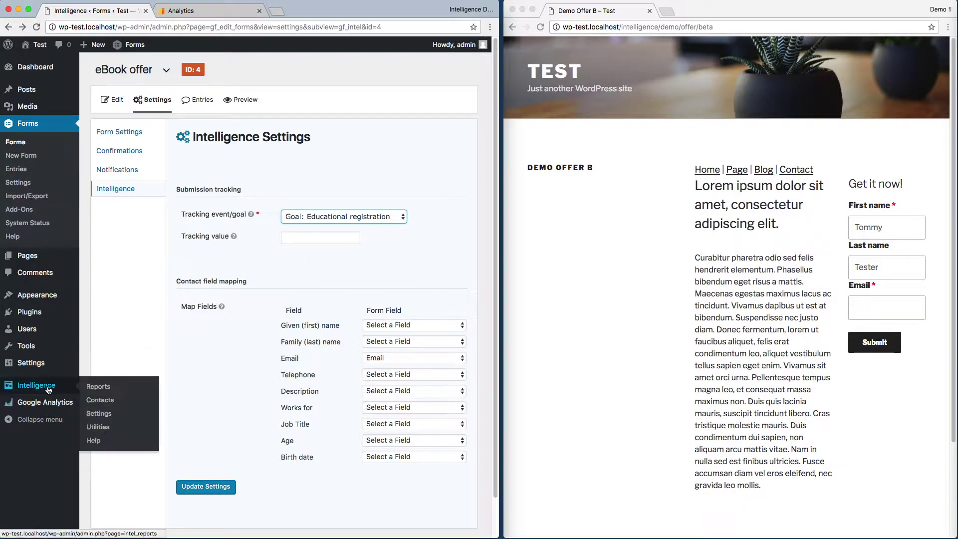
left_click(102, 442)
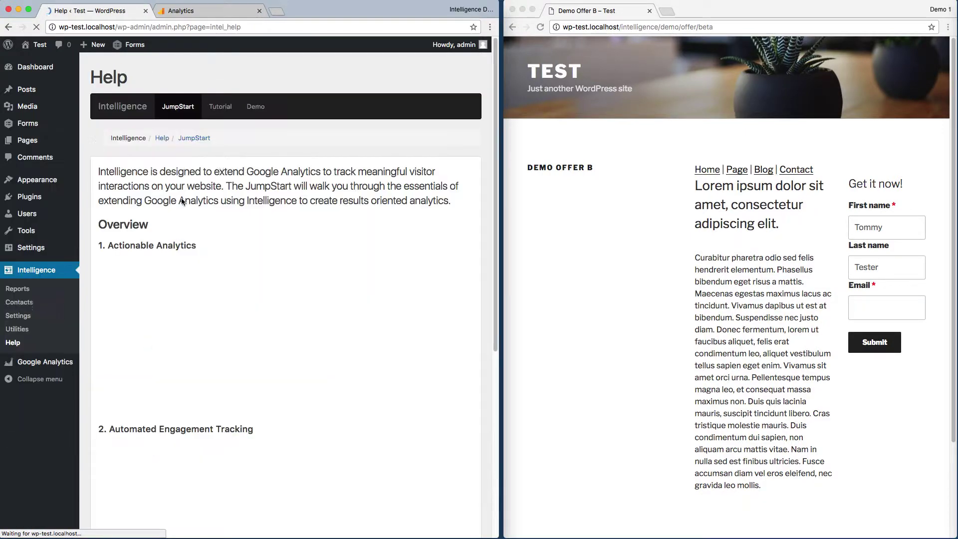
left_click(264, 108)
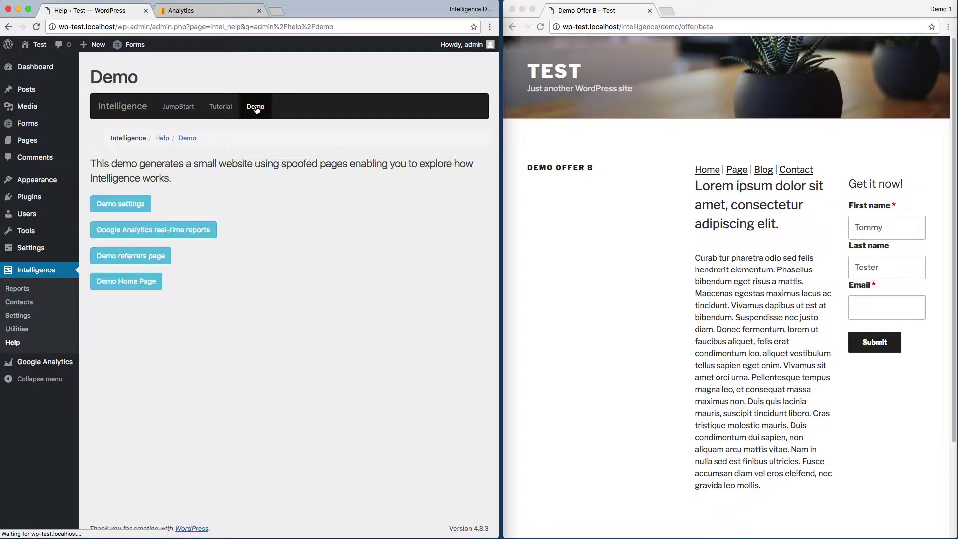
left_click(129, 209)
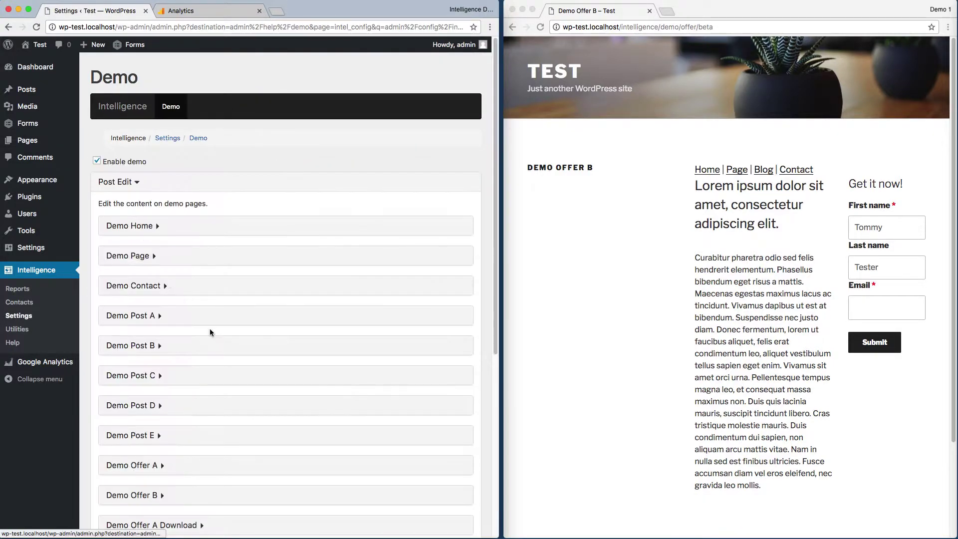
scroll(235, 344, "down", 6)
left_click(142, 393)
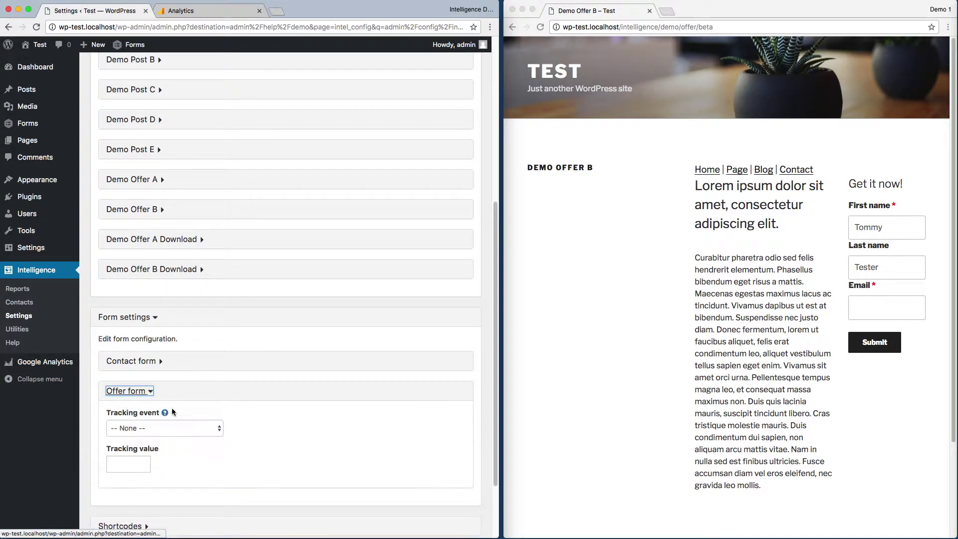
left_click(190, 430)
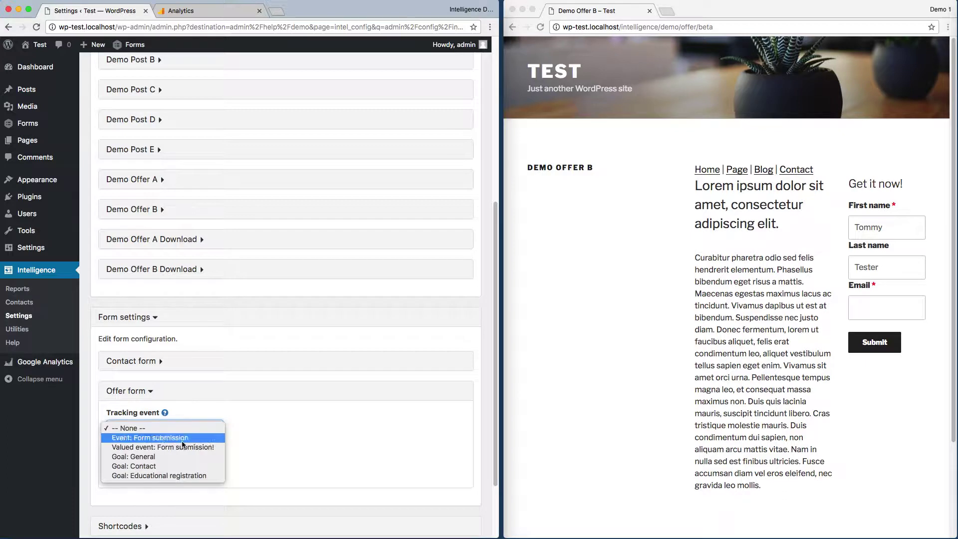
left_click(175, 475)
scroll(193, 472, "down", 4)
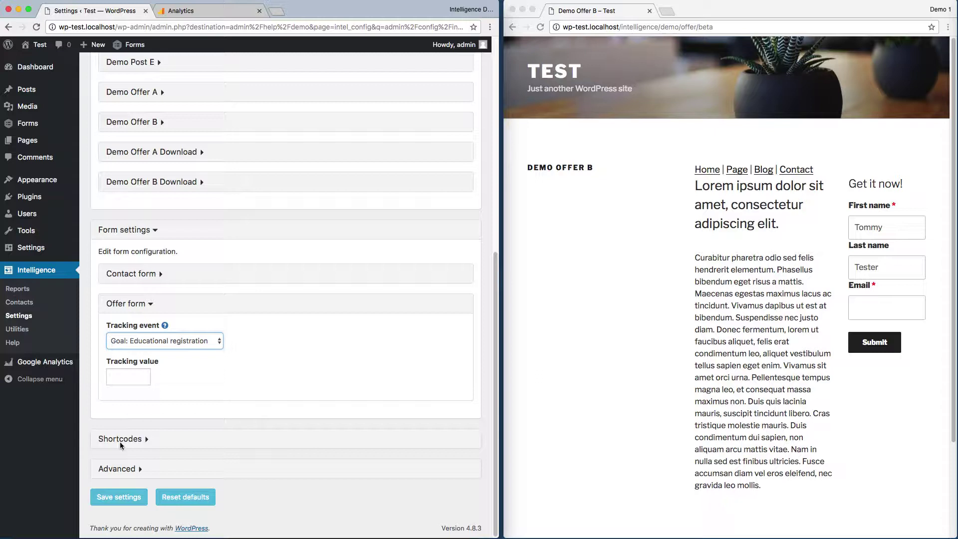
left_click(120, 496)
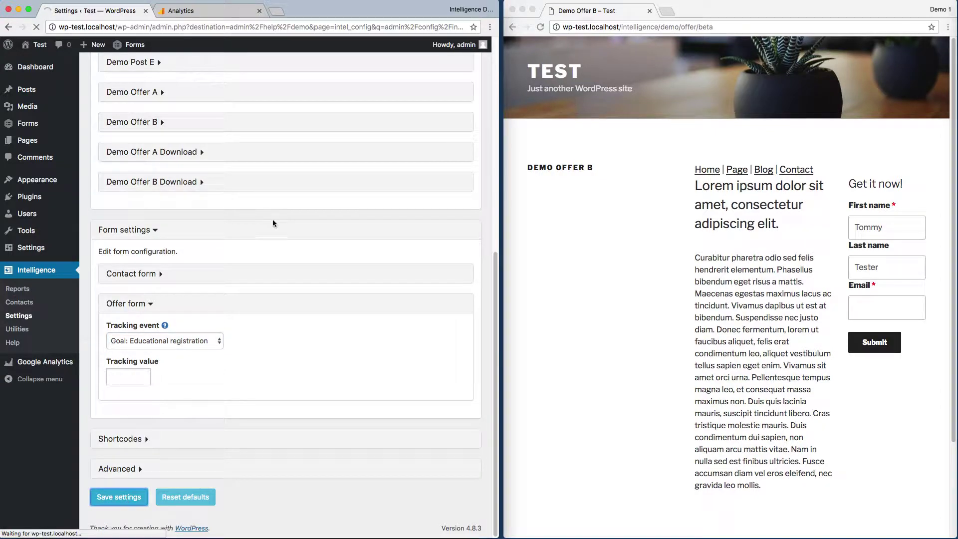
- Submit the Demo Offer B form with the autofilled email address to reach its Download page
left_click(516, 198)
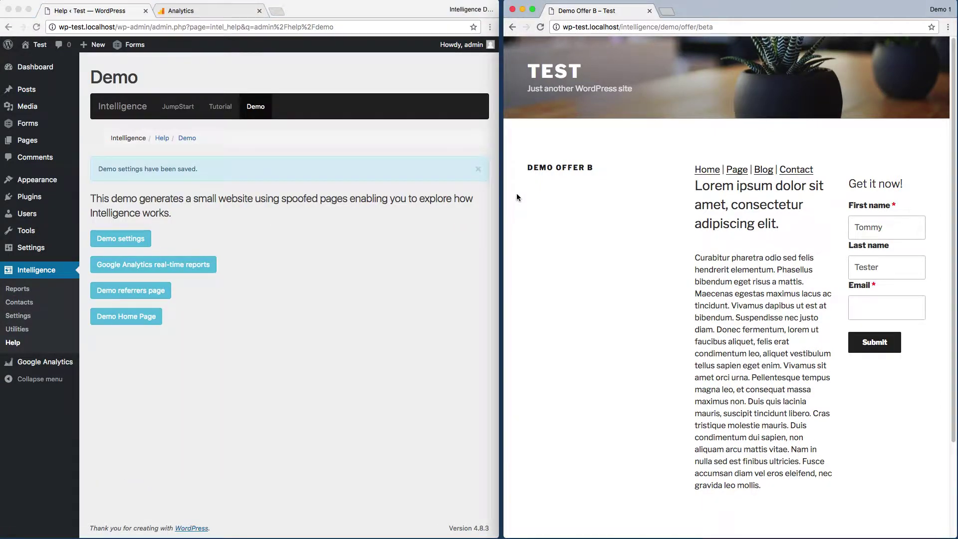
left_click(866, 308)
type("abe")
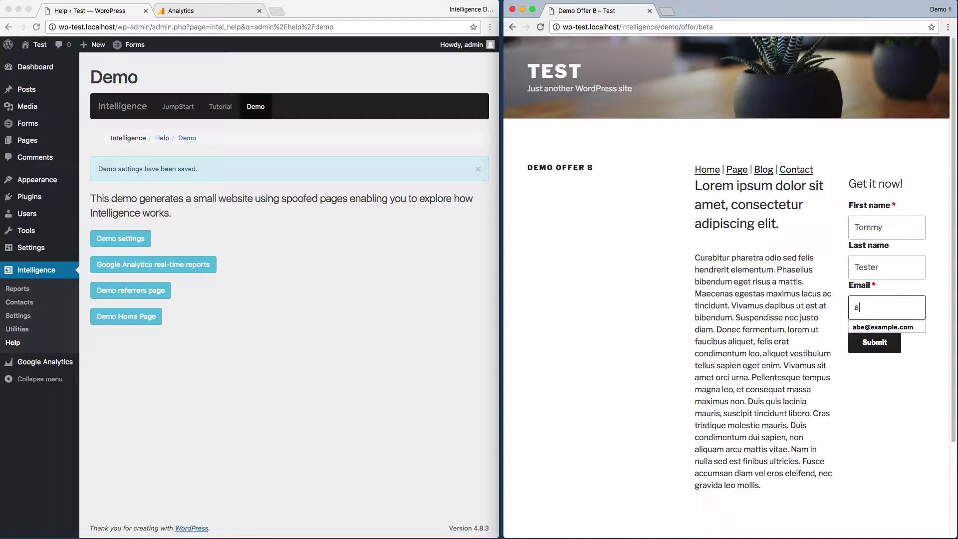
left_click(878, 327)
left_click(866, 351)
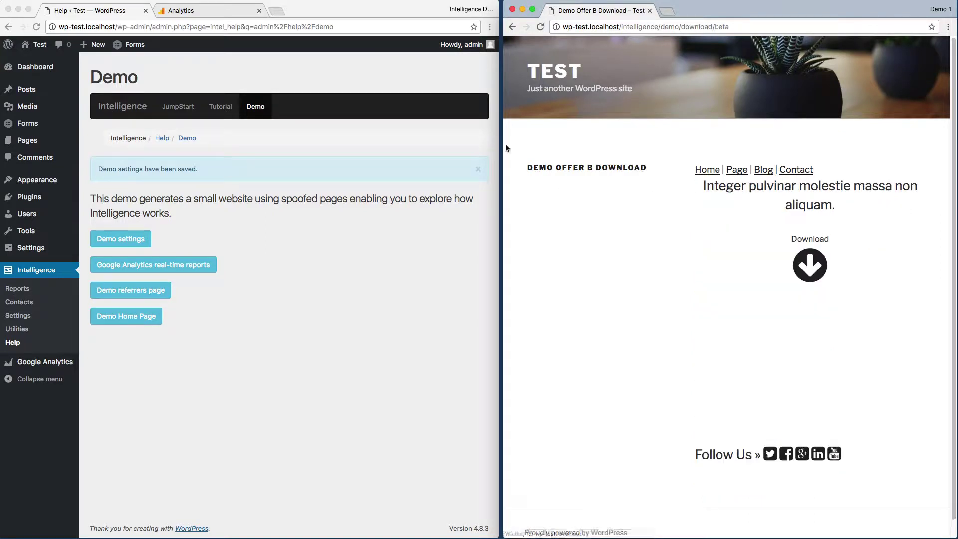
left_click(229, 11)
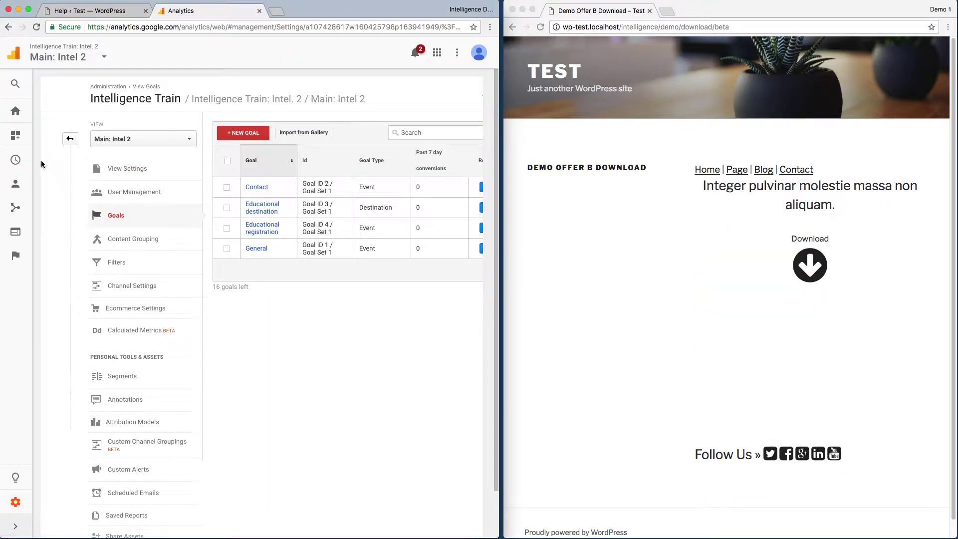
- Open the real-time Conversions report showing both Educational goals hit, then select the demo page's URL
left_click(15, 159)
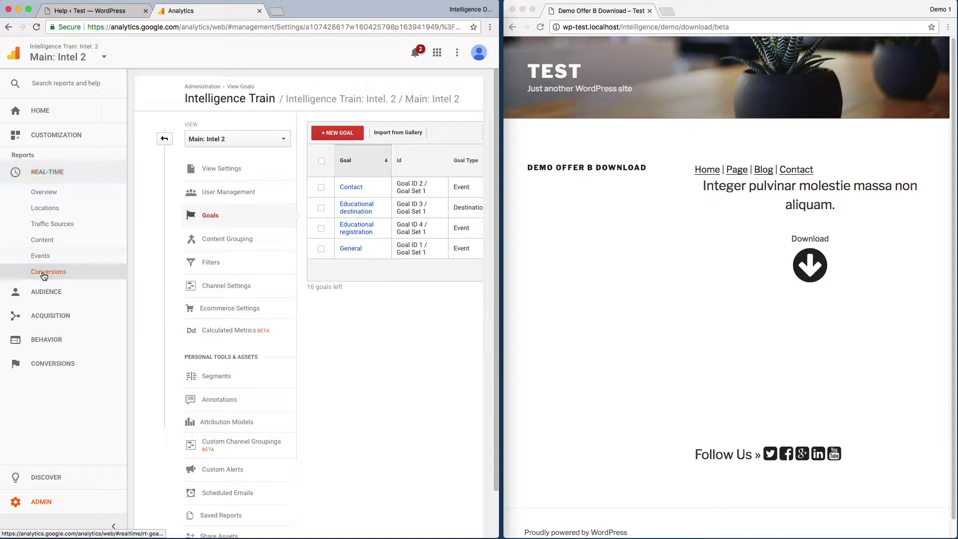
left_click(48, 272)
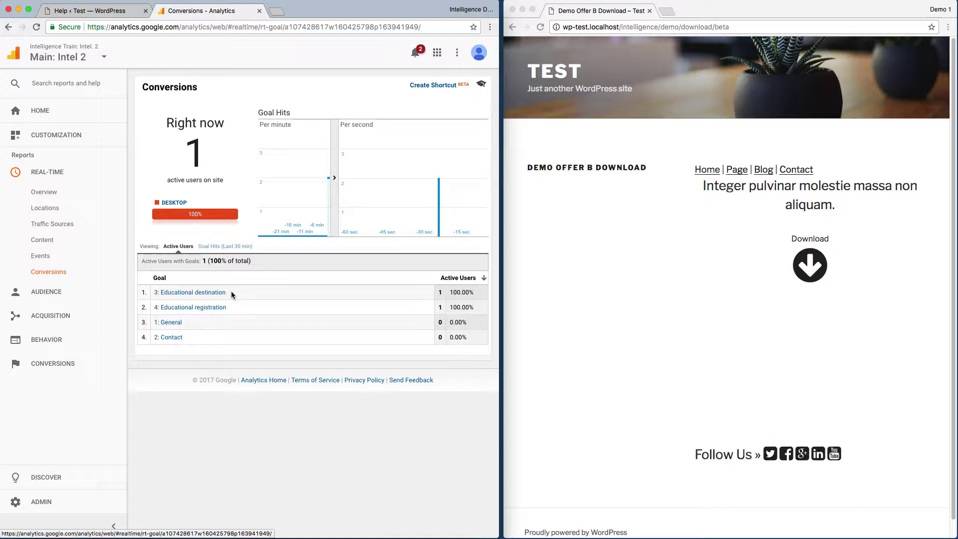
left_click(648, 288)
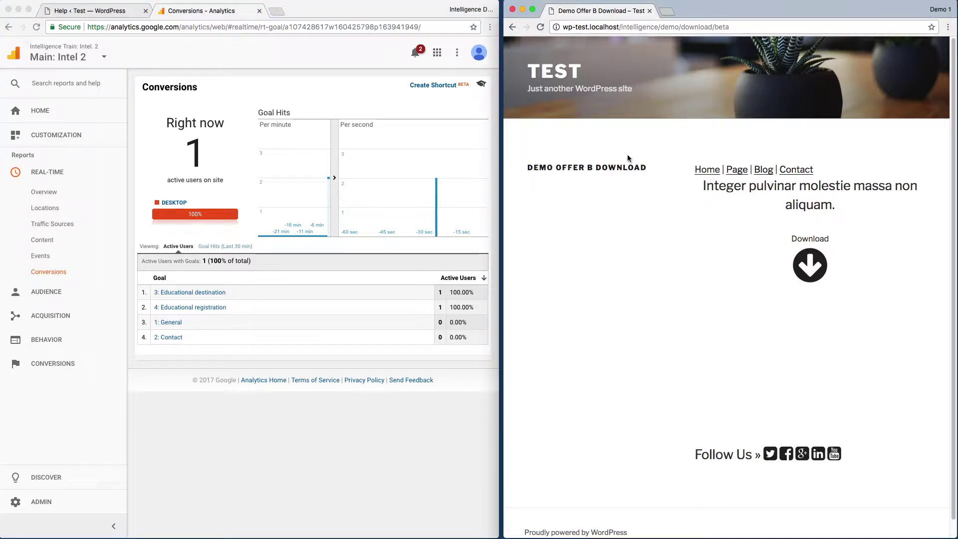
left_click(740, 27)
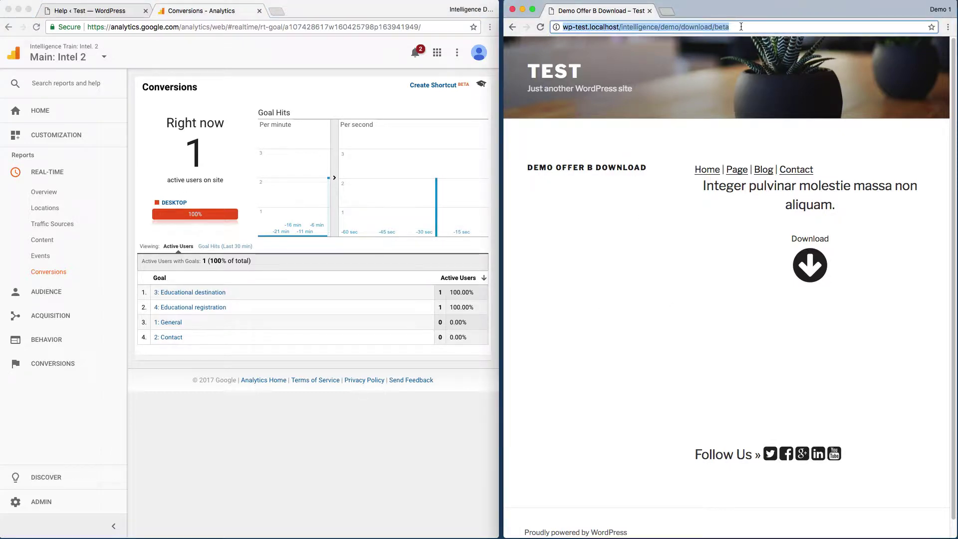
- Load the copied Demo Offer B Download URL in a new Demo 2 profile window as a second visitor
left_click(937, 10)
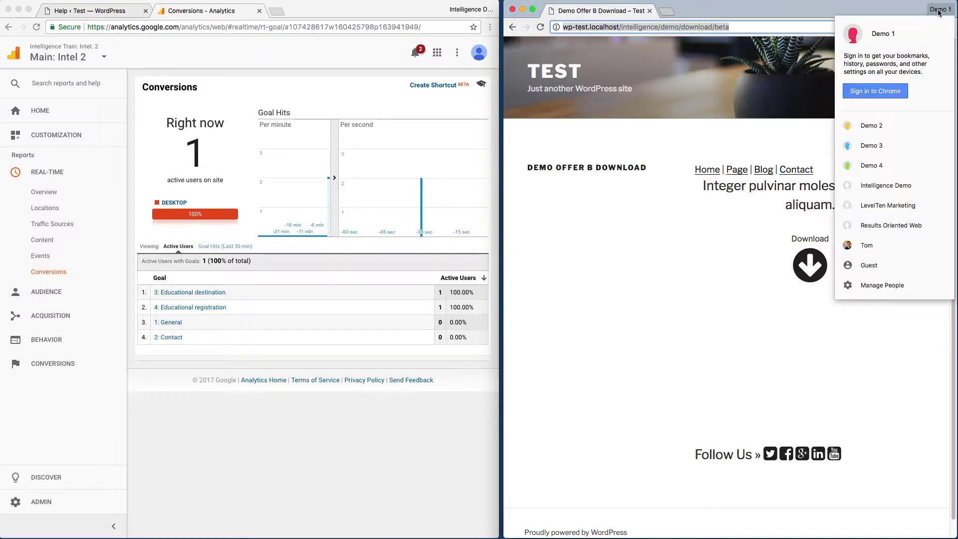
left_click(854, 123)
type("http://wp-test.localhost/intelligence/demo/download/beta")
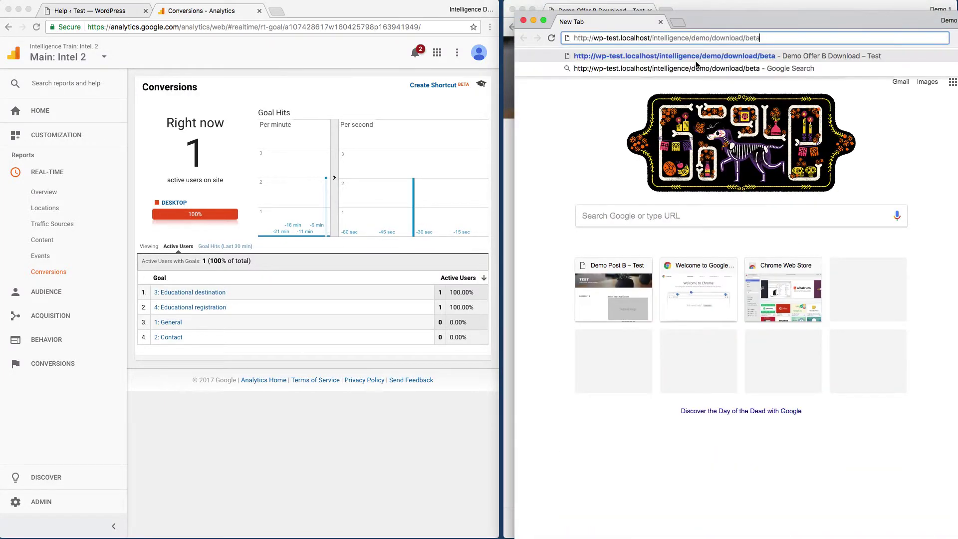
key("Return")
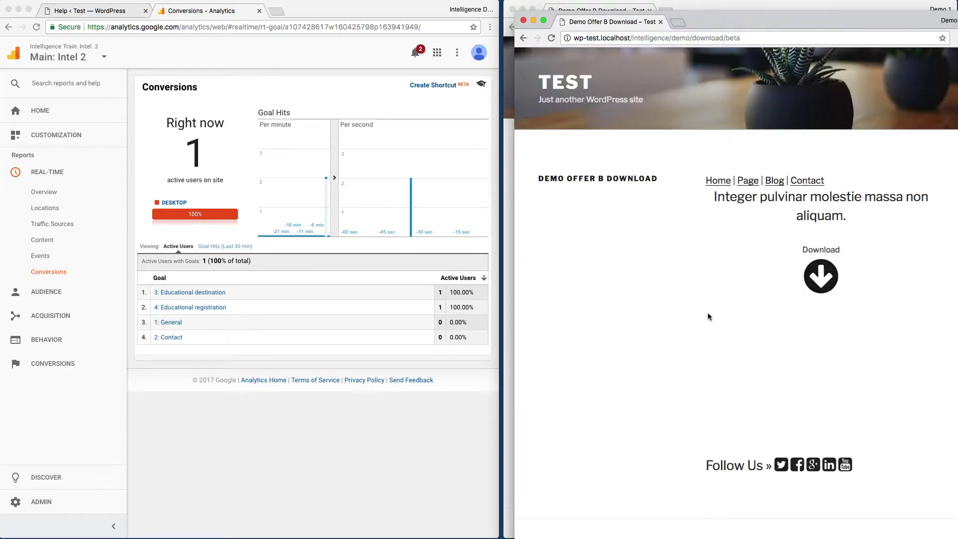
left_click(426, 428)
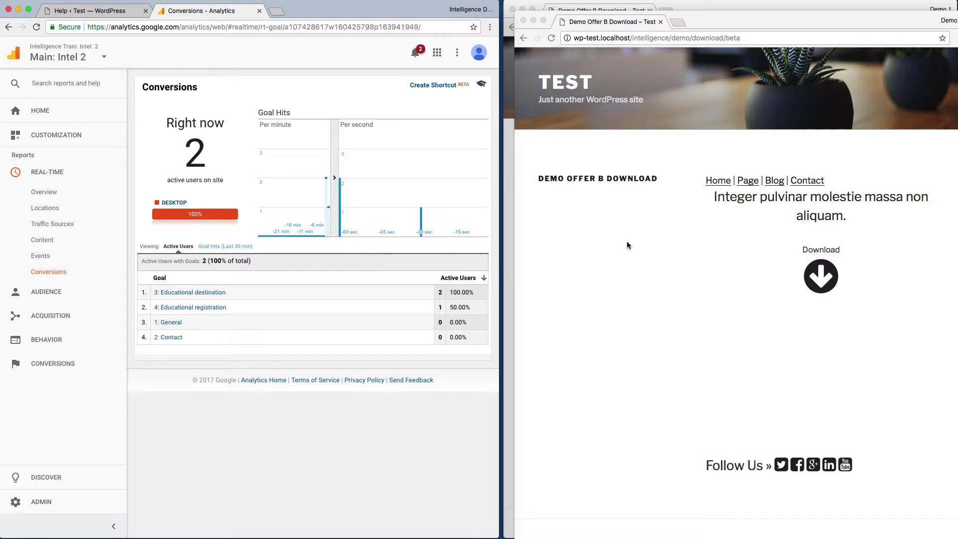
- Submit the Demo Contact inquiry form with an email address and the message 'demo'
left_click(208, 309)
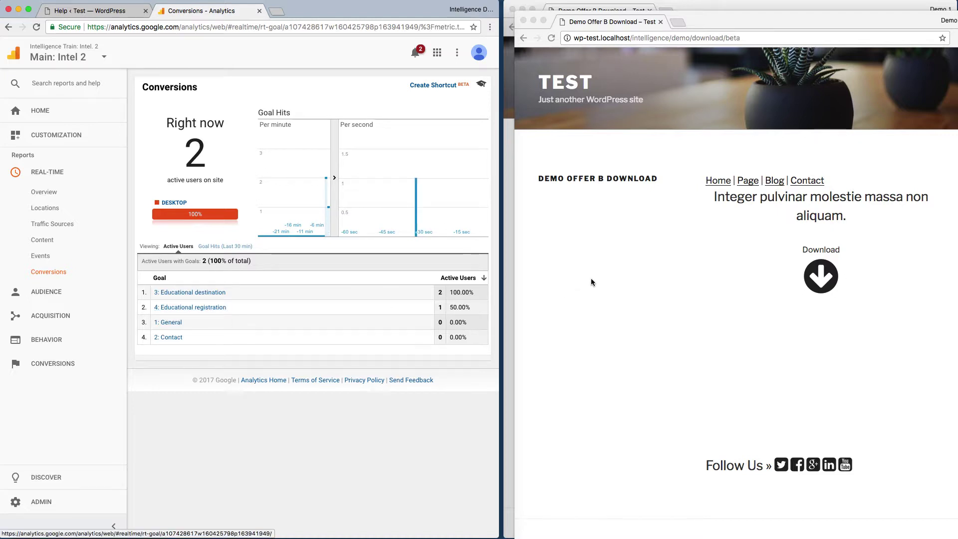
left_click(805, 181)
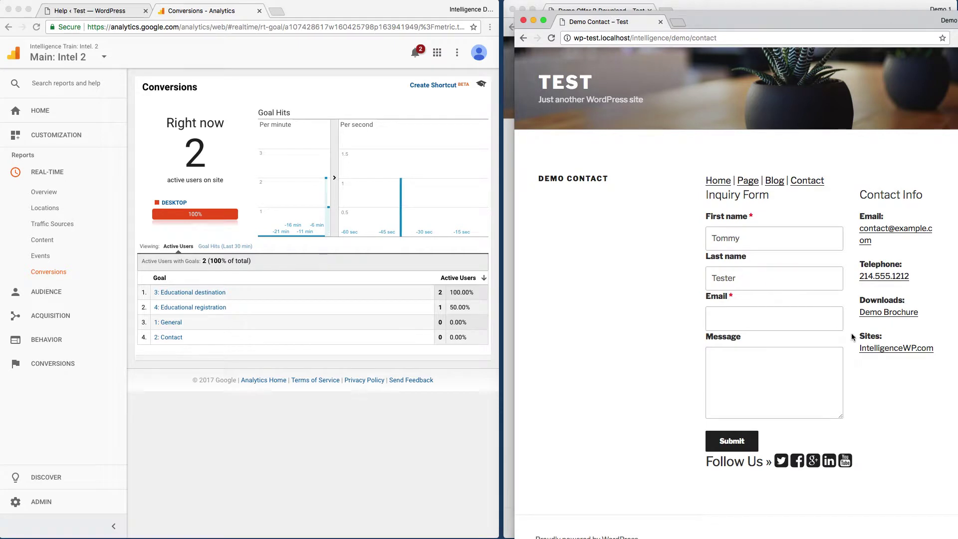
left_click(785, 322)
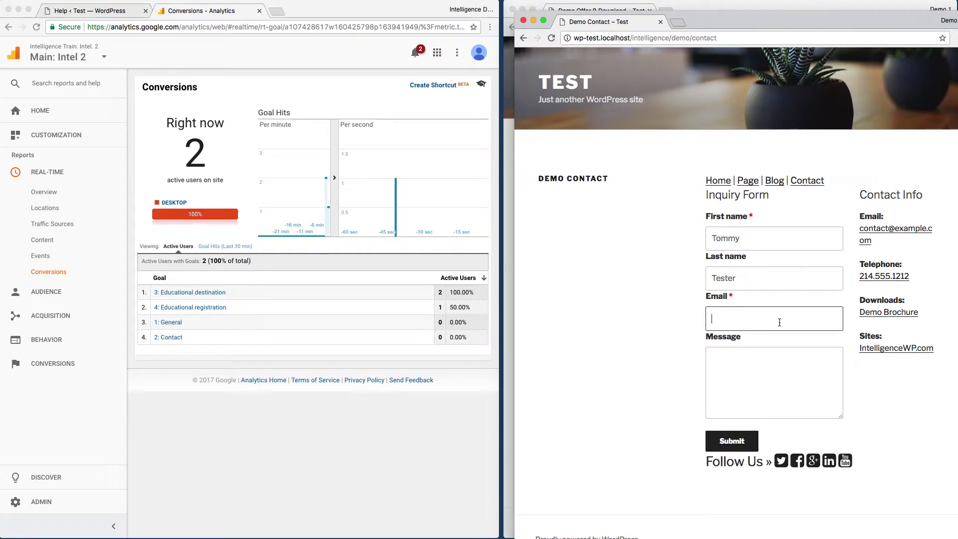
type("abe@examp")
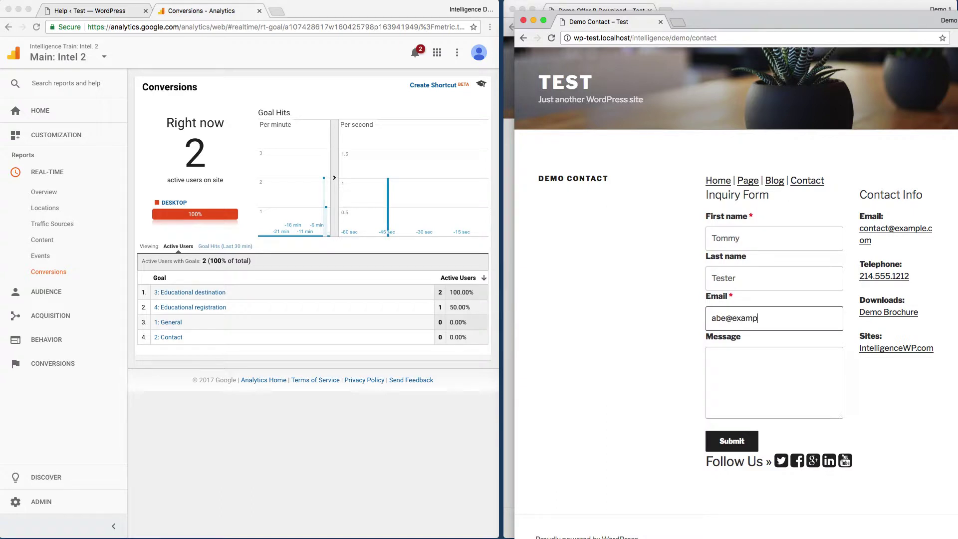
type("le.com")
left_click(713, 358)
type("demo")
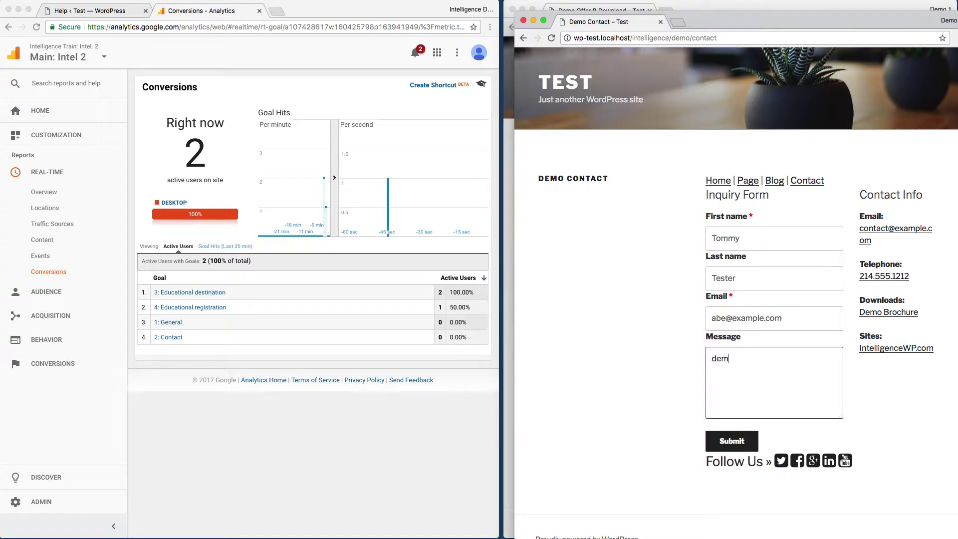
left_click(731, 440)
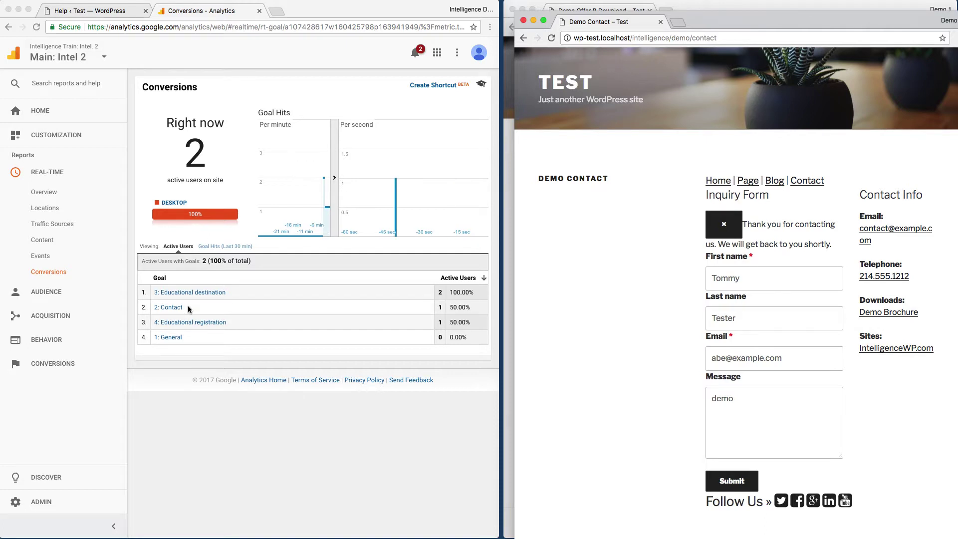
- Switch Google Analytics to the real-time Events report to find the form submission events
left_click(41, 255)
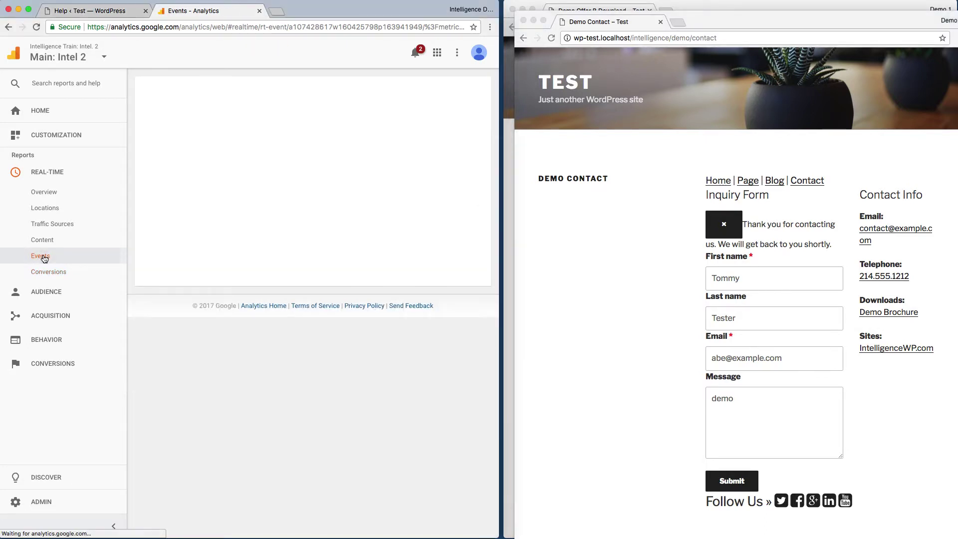